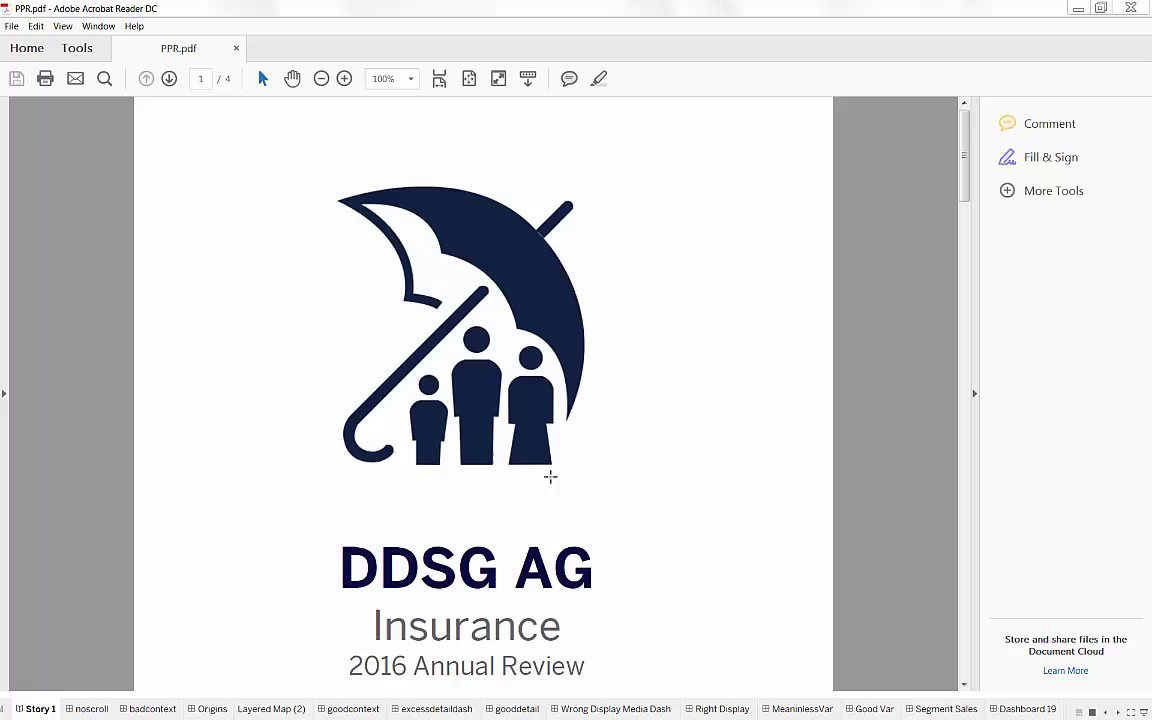
# Step: Activate the Acrobat Reader window showing the DDSG AG 2016 Annual Review cover page
pyautogui.click(897, 384)
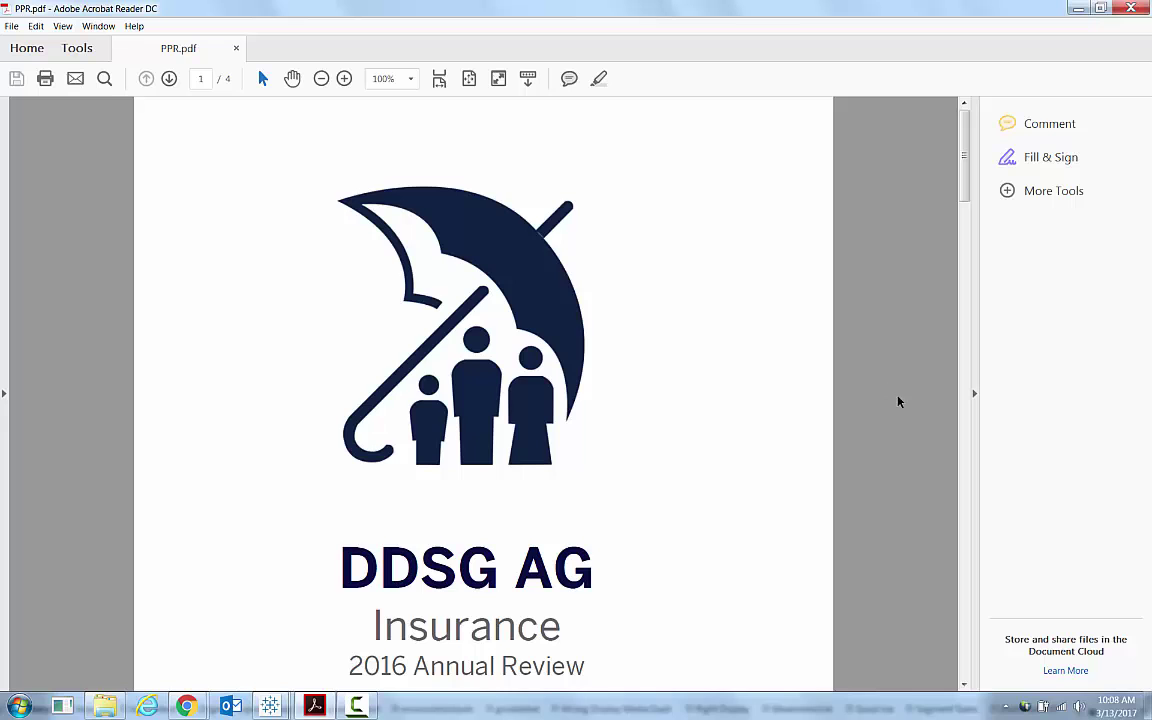
# Step: Scroll PPR.pdf to page 3 with the segment charts and South Region Performance
pyautogui.scroll(-3, 898, 401)
pyautogui.scroll(-4, 874, 398)
pyautogui.scroll(-3, 879, 403)
pyautogui.scroll(-3, 879, 406)
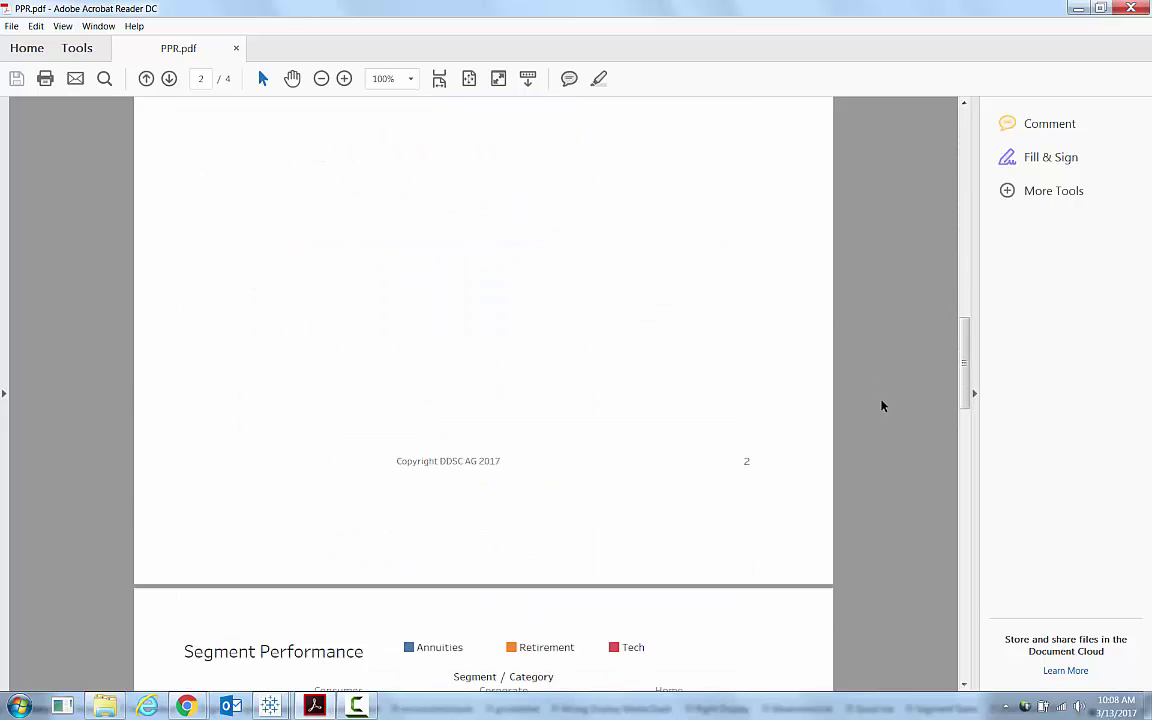
pyautogui.scroll(-3, 882, 405)
pyautogui.scroll(-2, 882, 404)
pyautogui.scroll(-3, 884, 404)
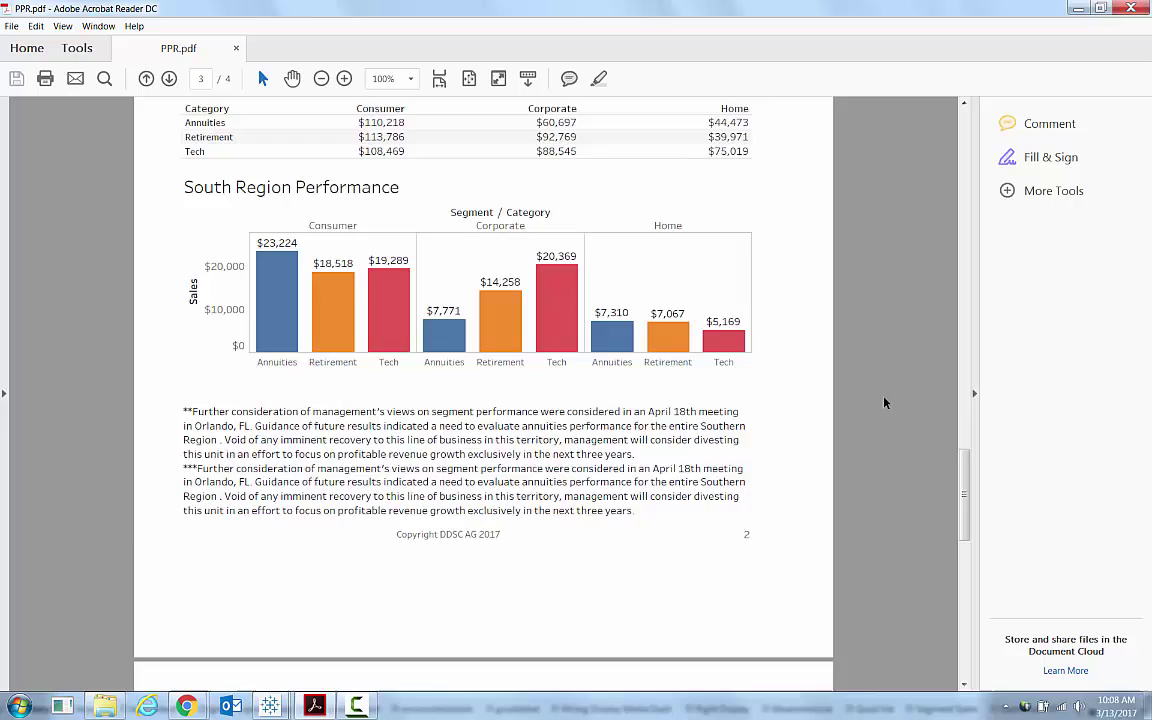
pyautogui.scroll(-3, 884, 403)
pyautogui.scroll(3, 812, 329)
pyautogui.scroll(1, 725, 368)
pyautogui.scroll(1, 563, 424)
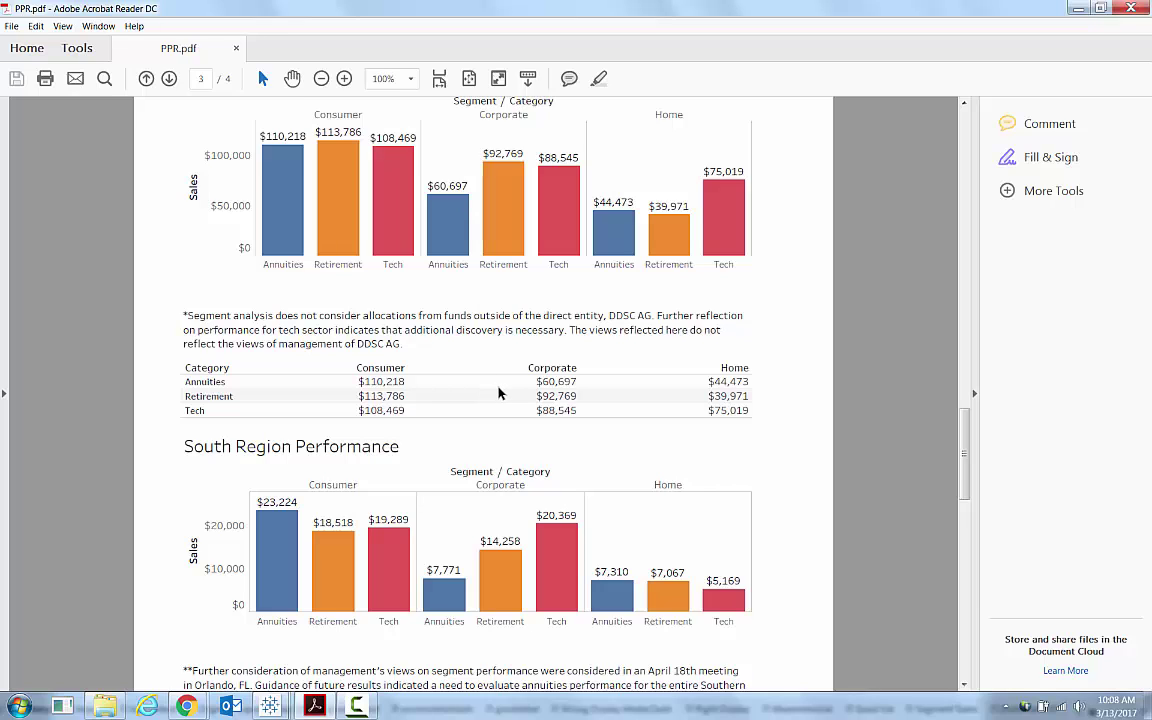
# Step: Switch to the Tableau Desktop PPR workbook window
pyautogui.hotkey('alt', 'Tab')
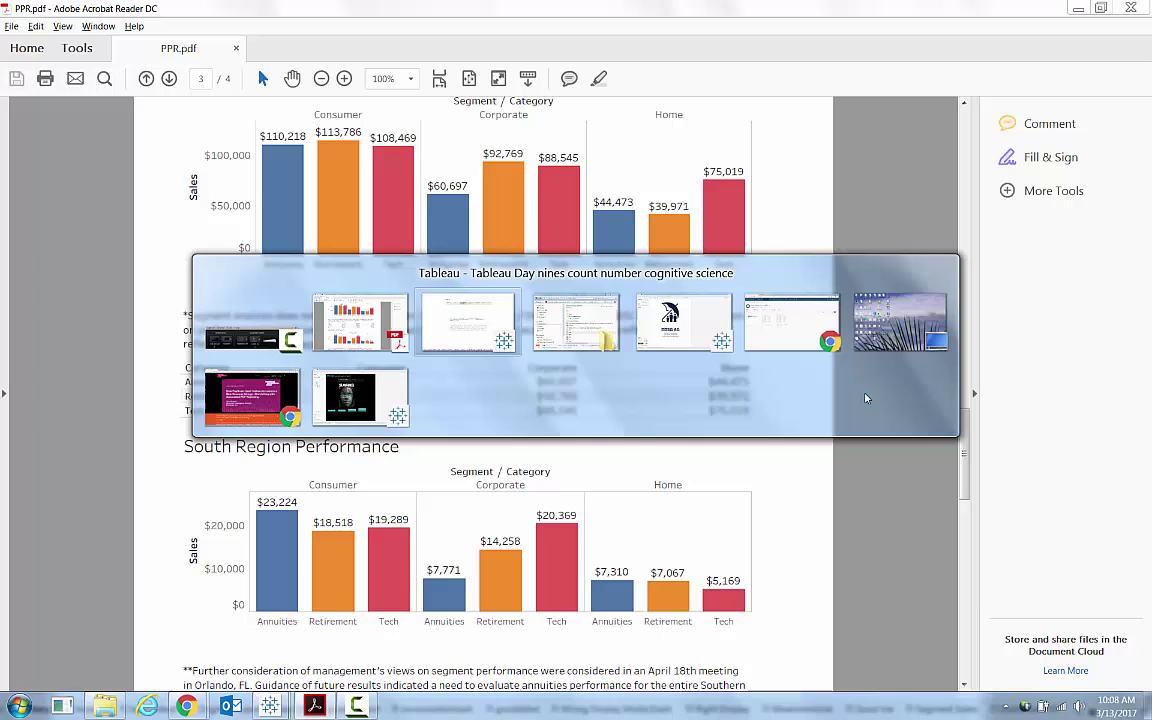
pyautogui.hotkey('alt', 'Tab')
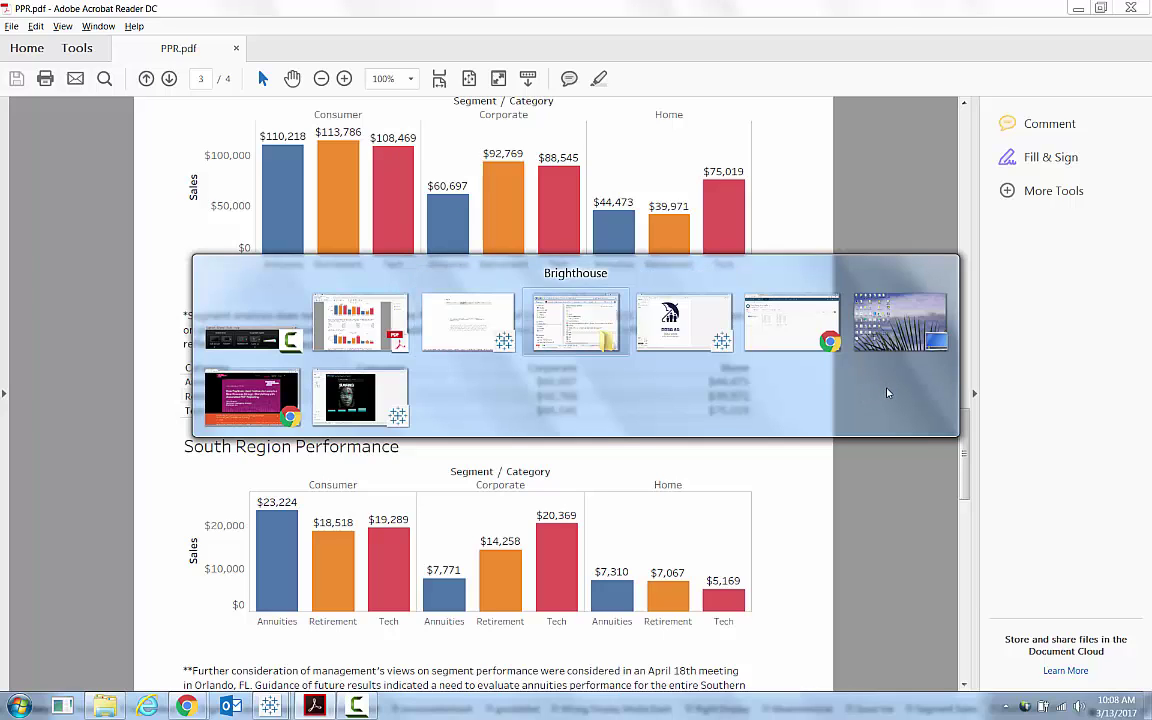
pyautogui.hotkey('alt', 'Tab')
pyautogui.hotkey('alt', 'Tab')
pyautogui.hotkey('alt', 'Tab')
pyautogui.hotkey('alt', 'Tab')
pyautogui.hotkey('alt', 'Tab')
pyautogui.hotkey('alt', 'Tab')
pyautogui.hotkey('alt', 'Tab')
pyautogui.hotkey('alt', 'Tab')
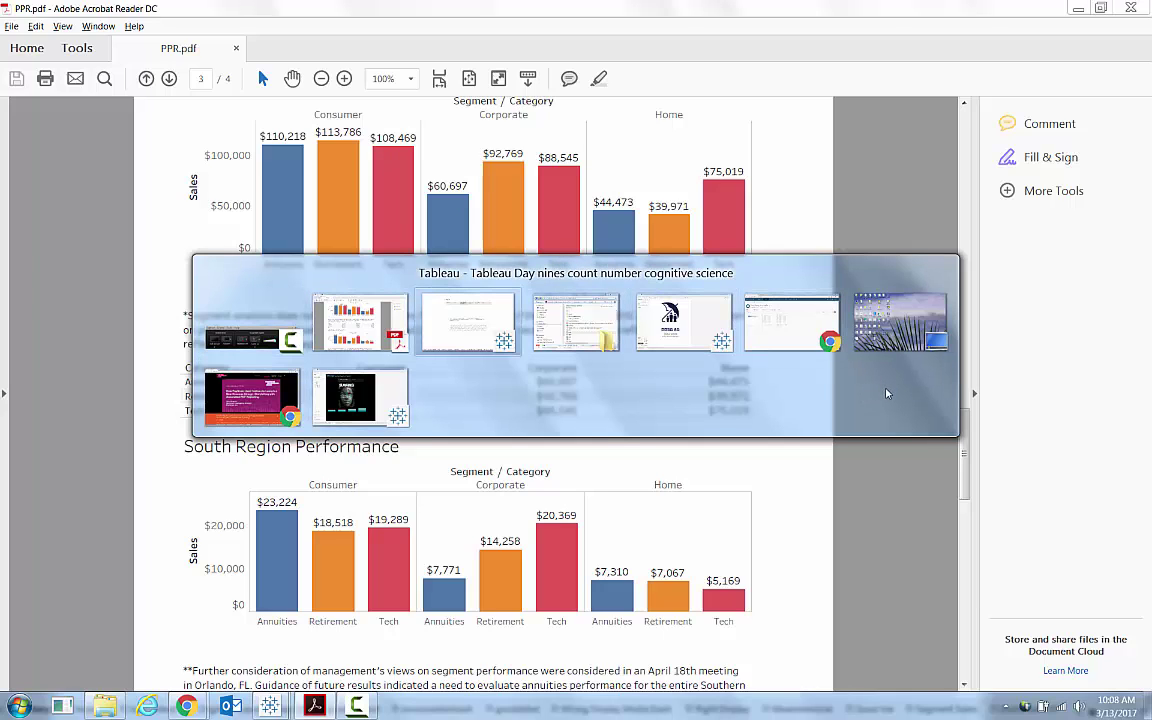
pyautogui.hotkey('alt', 'Tab')
pyautogui.hotkey('alt', 'Tab')
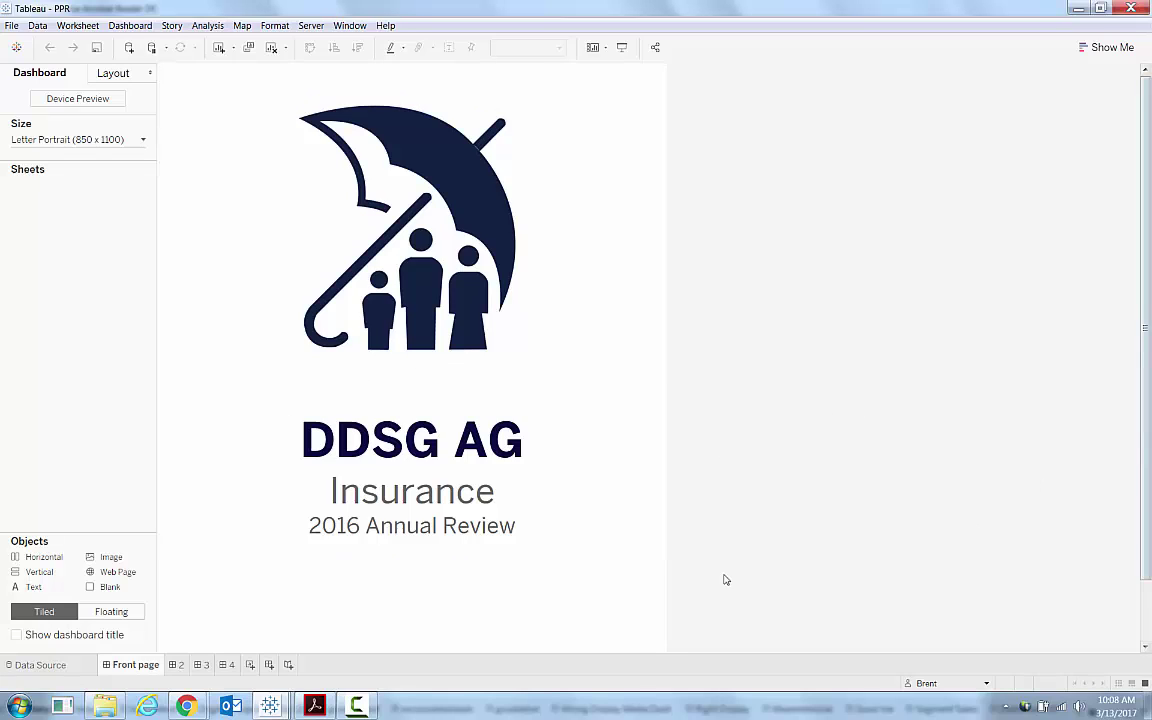
# Step: Move from the front page through the table of contents to dashboard 3
pyautogui.click(178, 665)
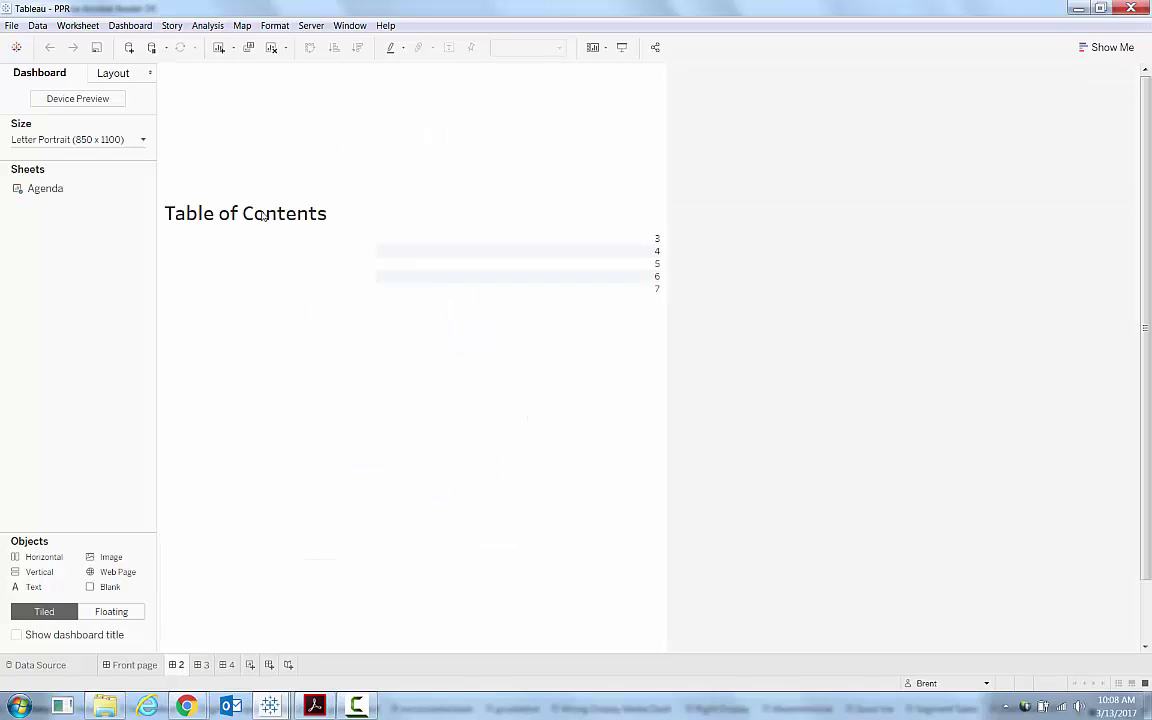
pyautogui.click(135, 665)
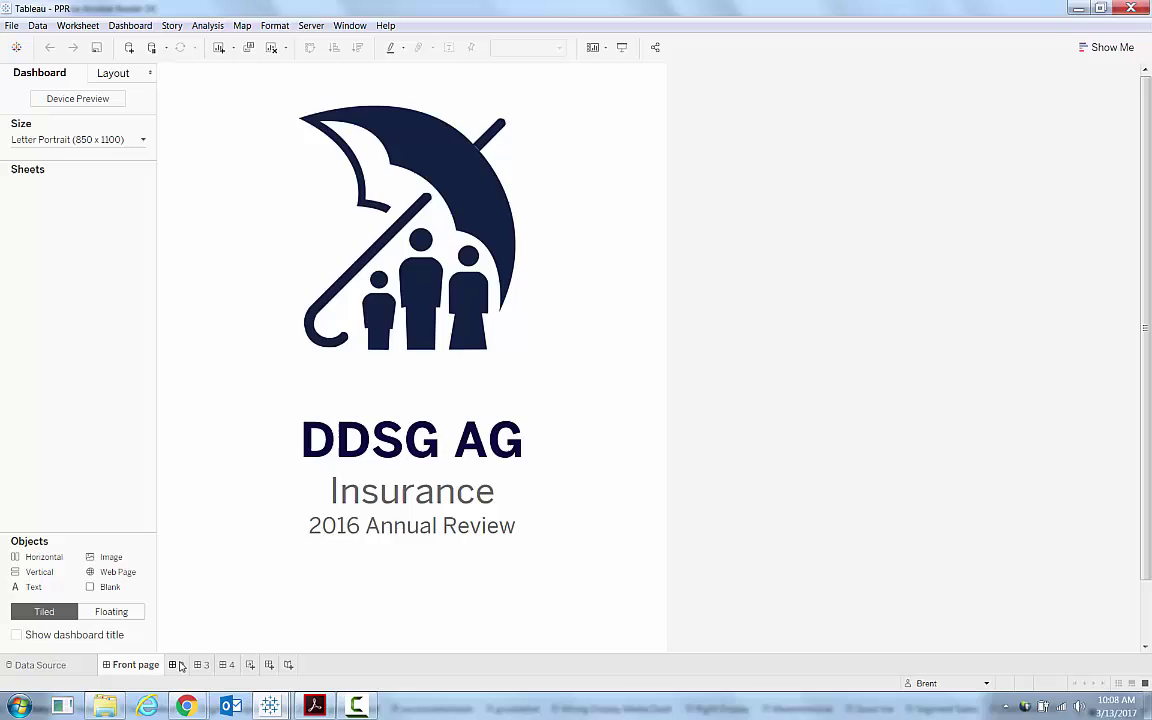
pyautogui.click(178, 665)
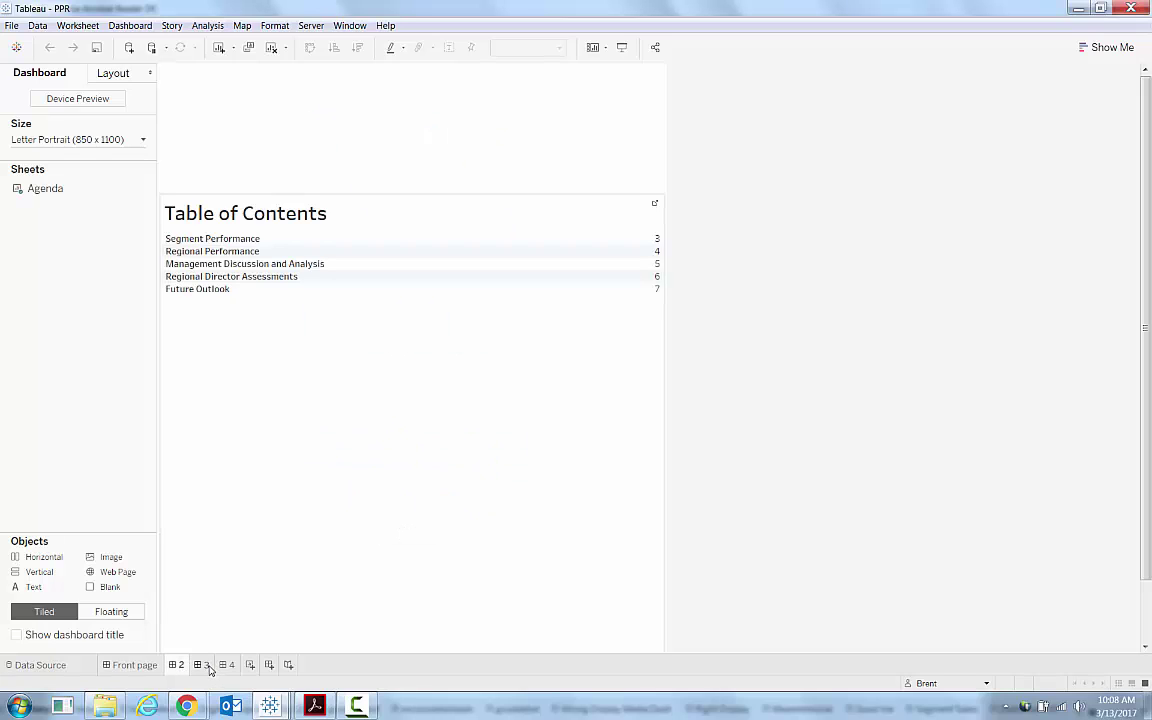
pyautogui.click(201, 665)
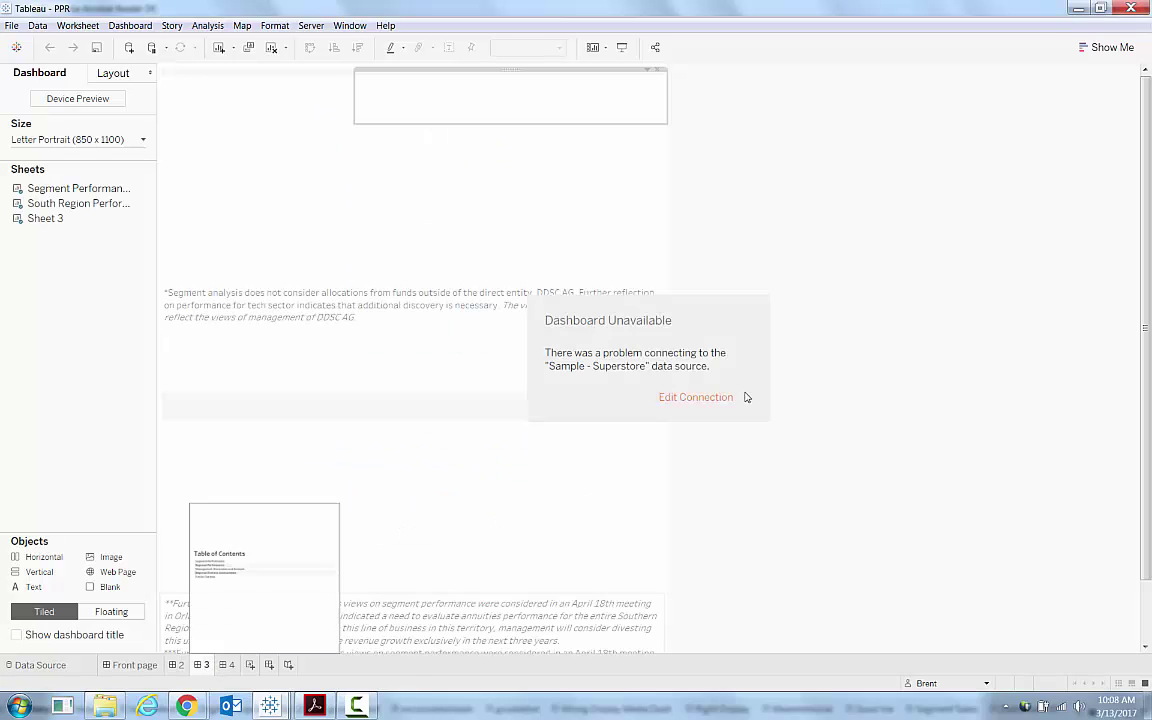
# Step: Browse the File menu's commands and dismiss it without choosing one
pyautogui.click(11, 25)
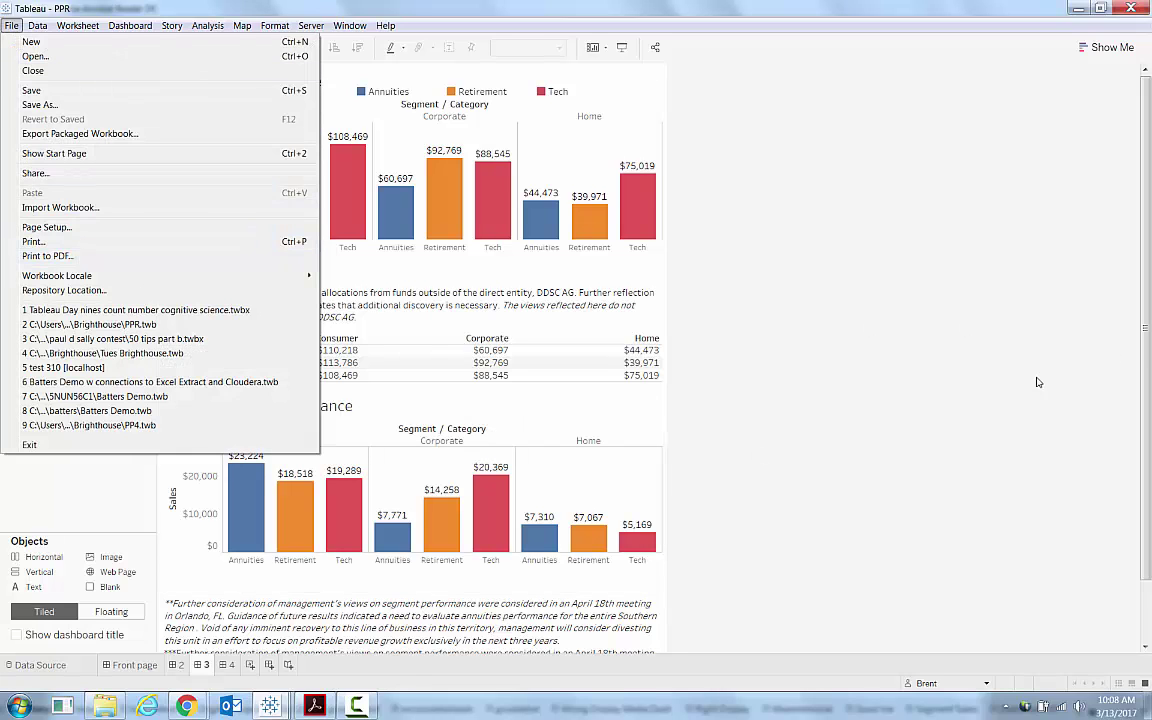
pyautogui.click(936, 344)
pyautogui.scroll(-1, 905, 360)
pyautogui.scroll(1, 905, 360)
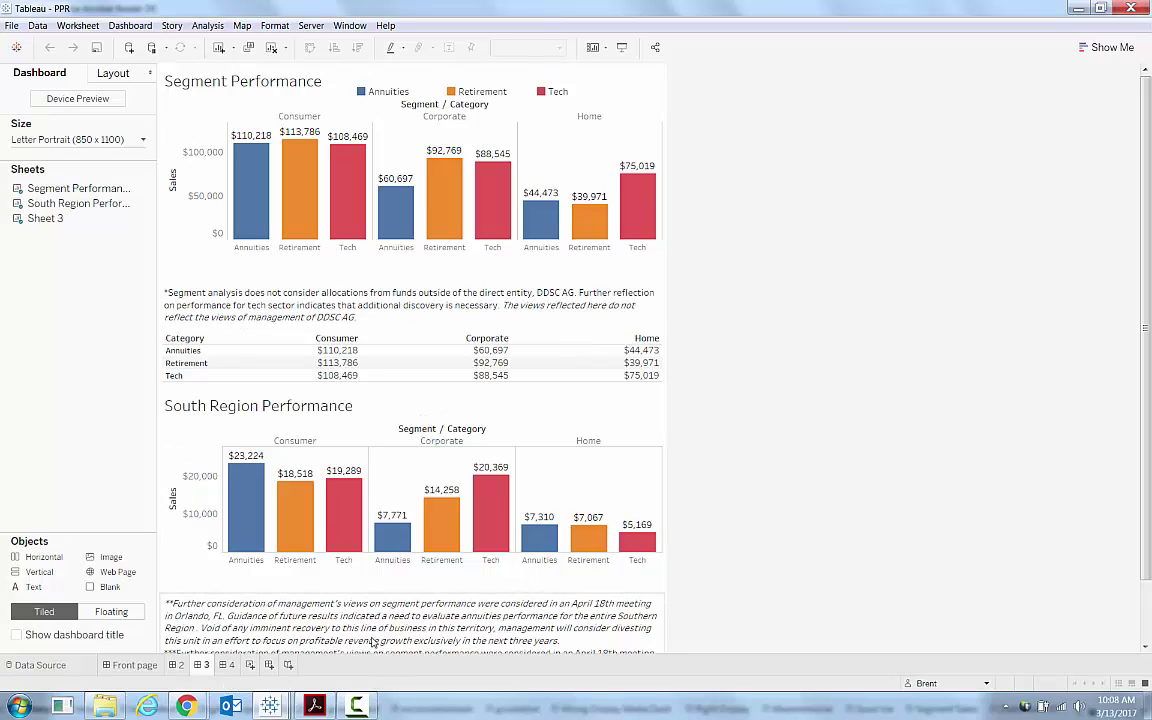
# Step: Add blank worksheet Sheet 8, then bring forward the Print-Ready long table Chrome window
pyautogui.click(250, 665)
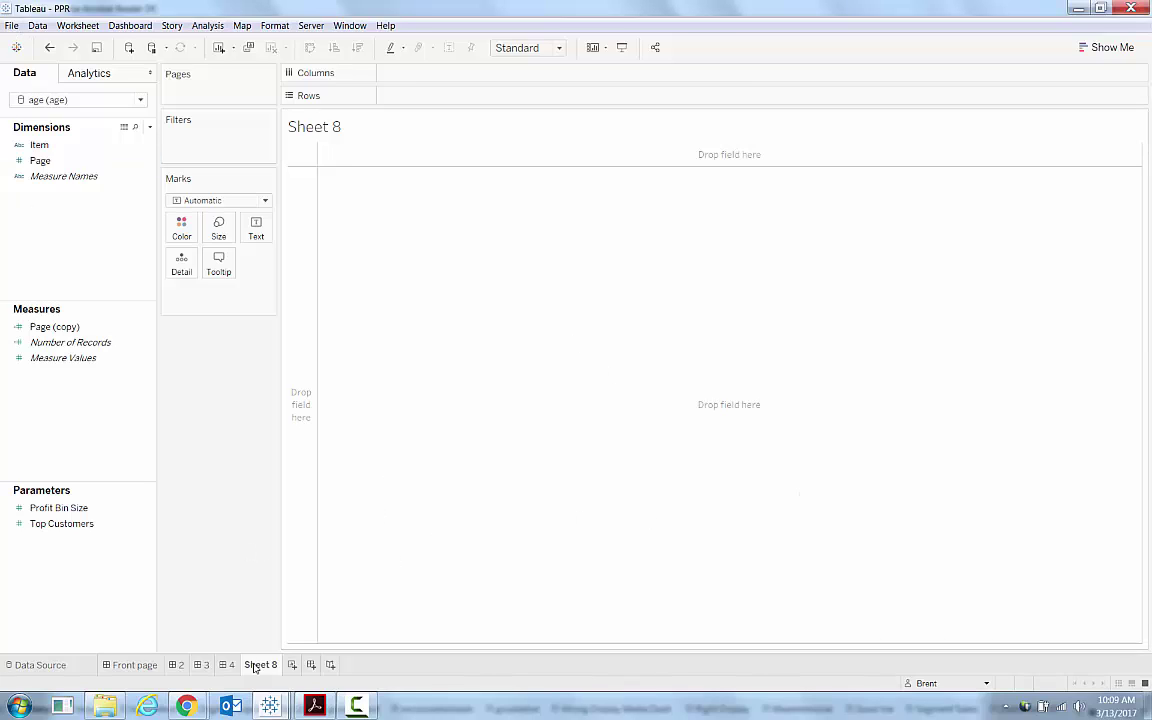
pyautogui.click(186, 706)
pyautogui.click(236, 648)
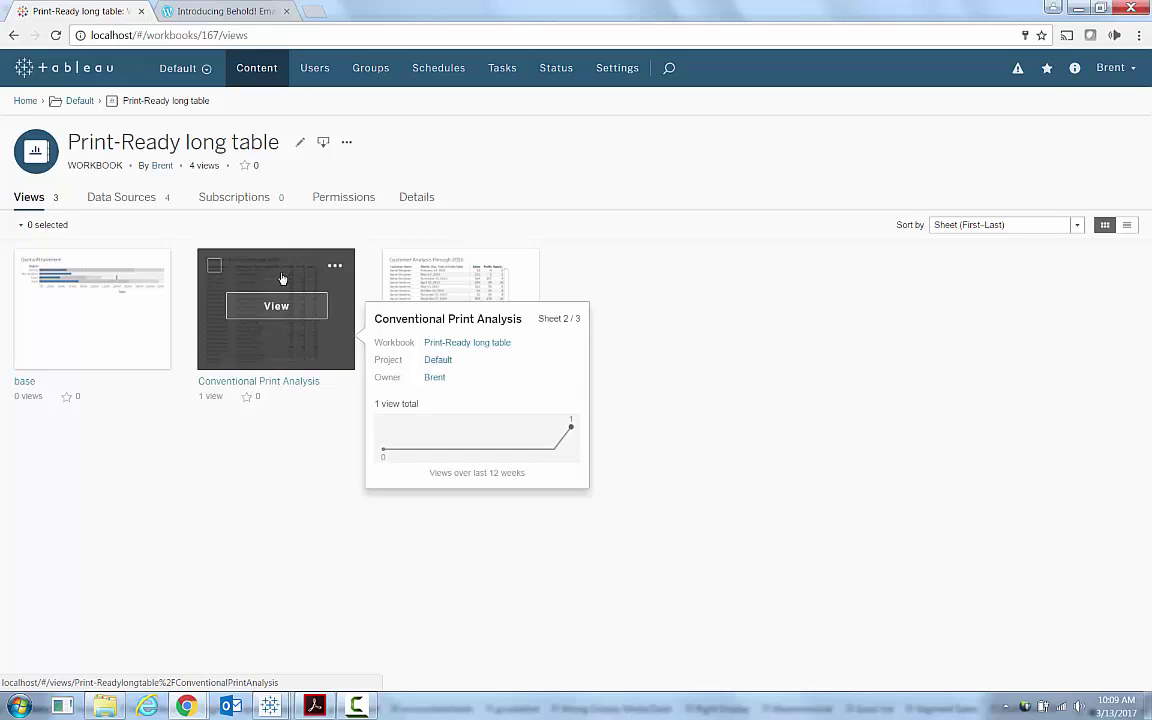
pyautogui.moveTo(276, 309)
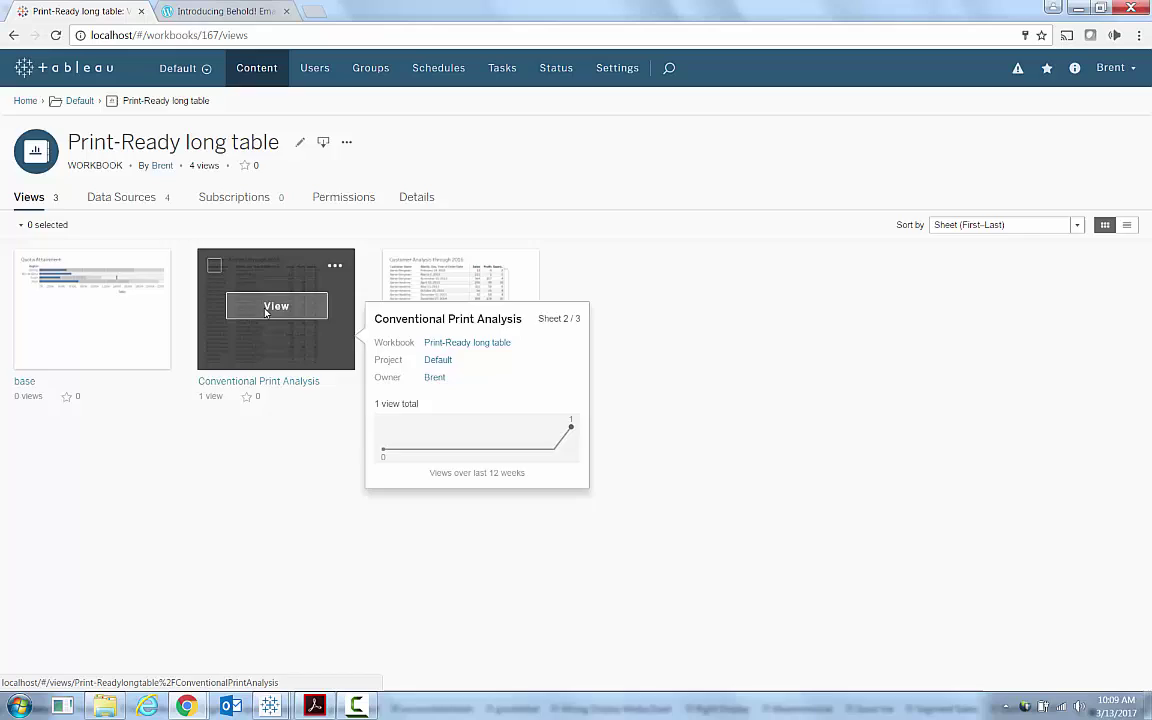
# Step: Open the Conventional Print Analysis view, scroll its customer table, and show the download options
pyautogui.click(267, 310)
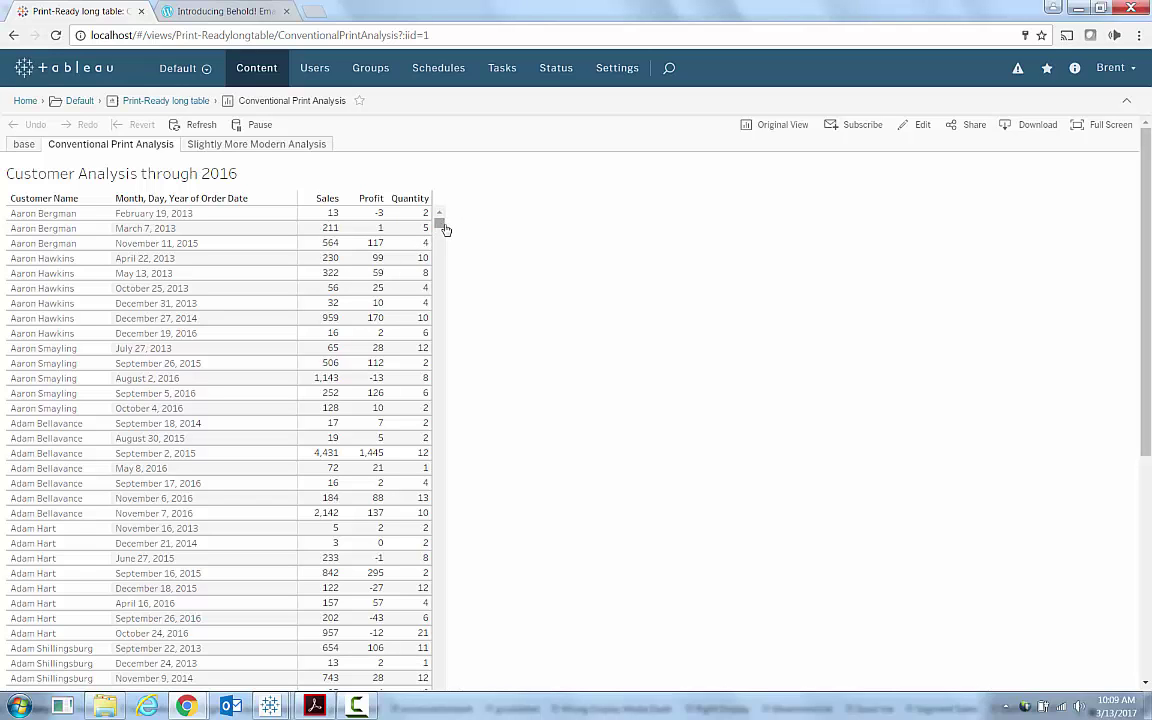
pyautogui.moveTo(444, 231); pyautogui.dragTo(443, 323)
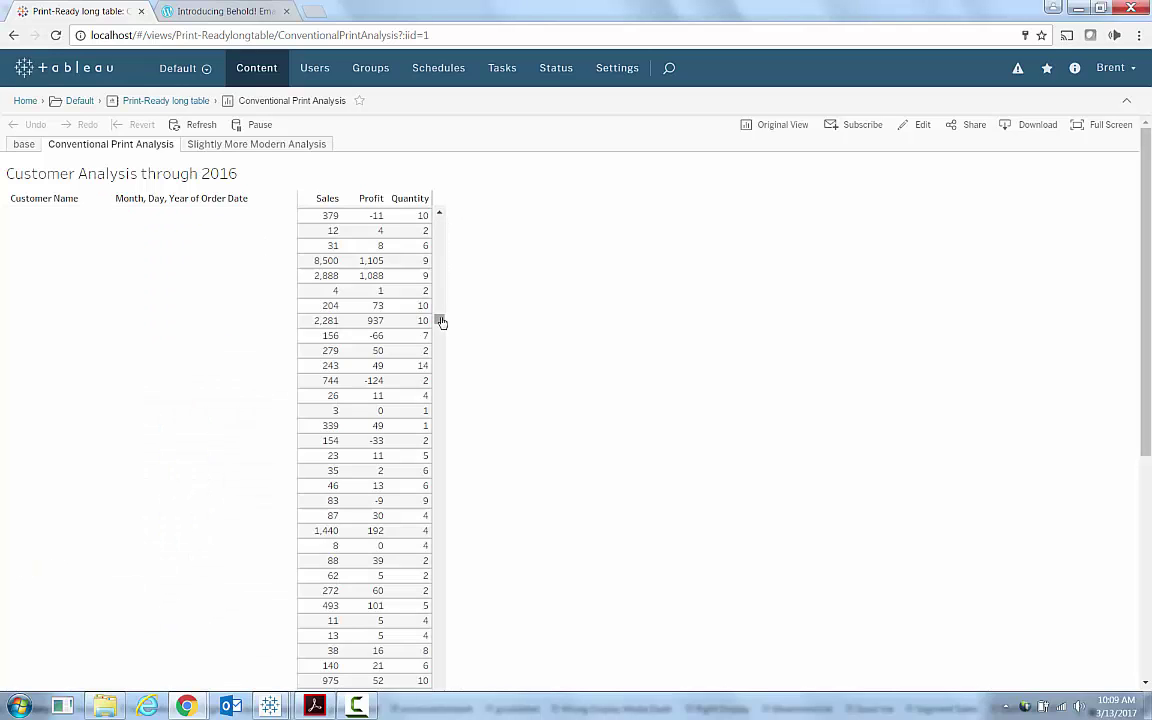
pyautogui.click(1020, 128)
# Step: Export this sheet as a portrait, Letter-size PDF and download the 95-page file
pyautogui.click(1014, 198)
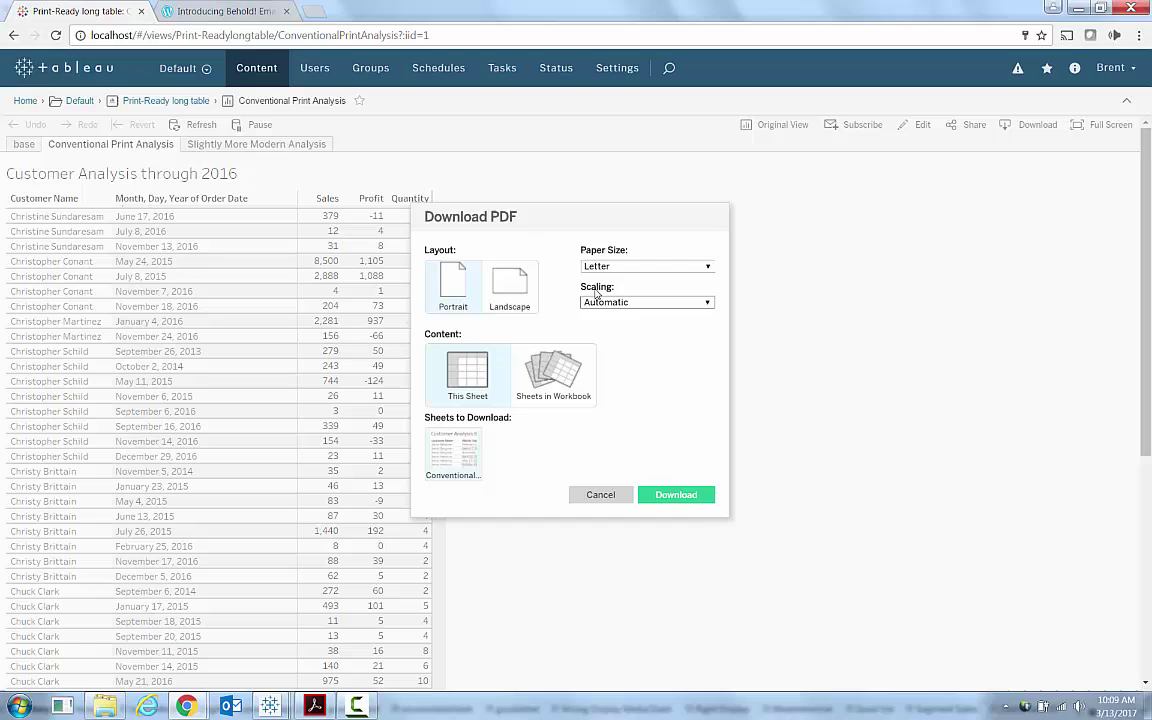
pyautogui.click(686, 497)
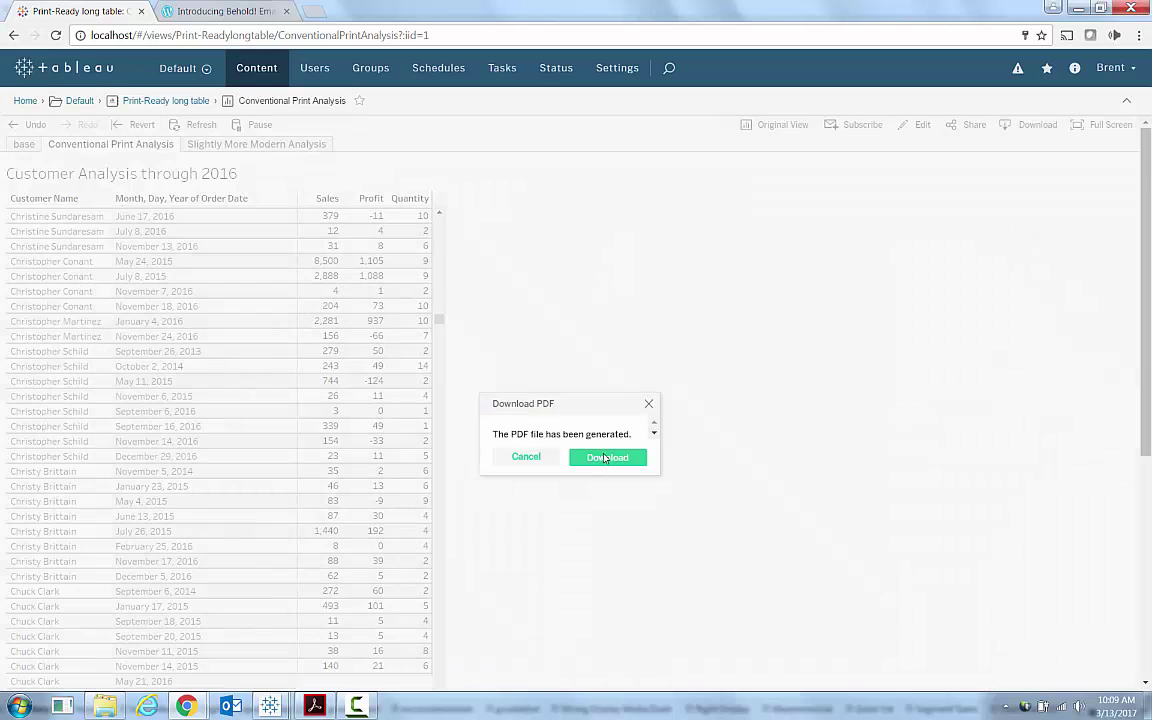
pyautogui.click(609, 456)
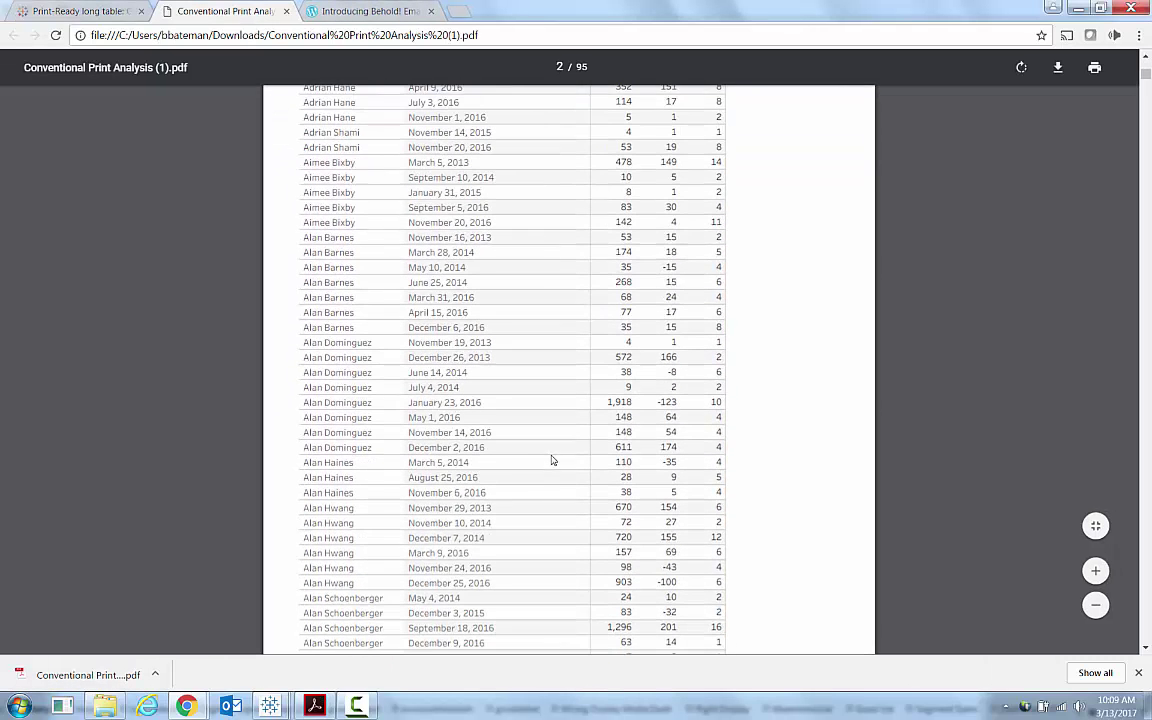
# Step: Scroll the PDF's pages with repeated title and headers, then close it
pyautogui.scroll(-4, 562, 470)
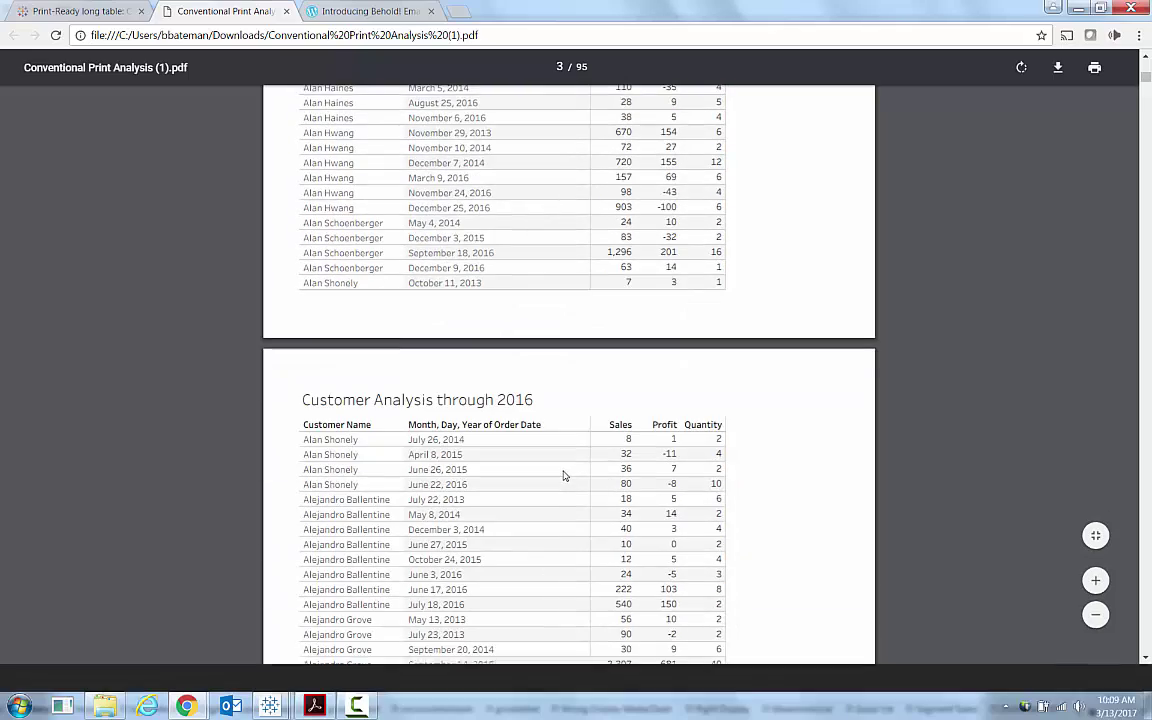
pyautogui.scroll(-4, 560, 480)
pyautogui.scroll(-4, 565, 490)
pyautogui.scroll(-3, 568, 505)
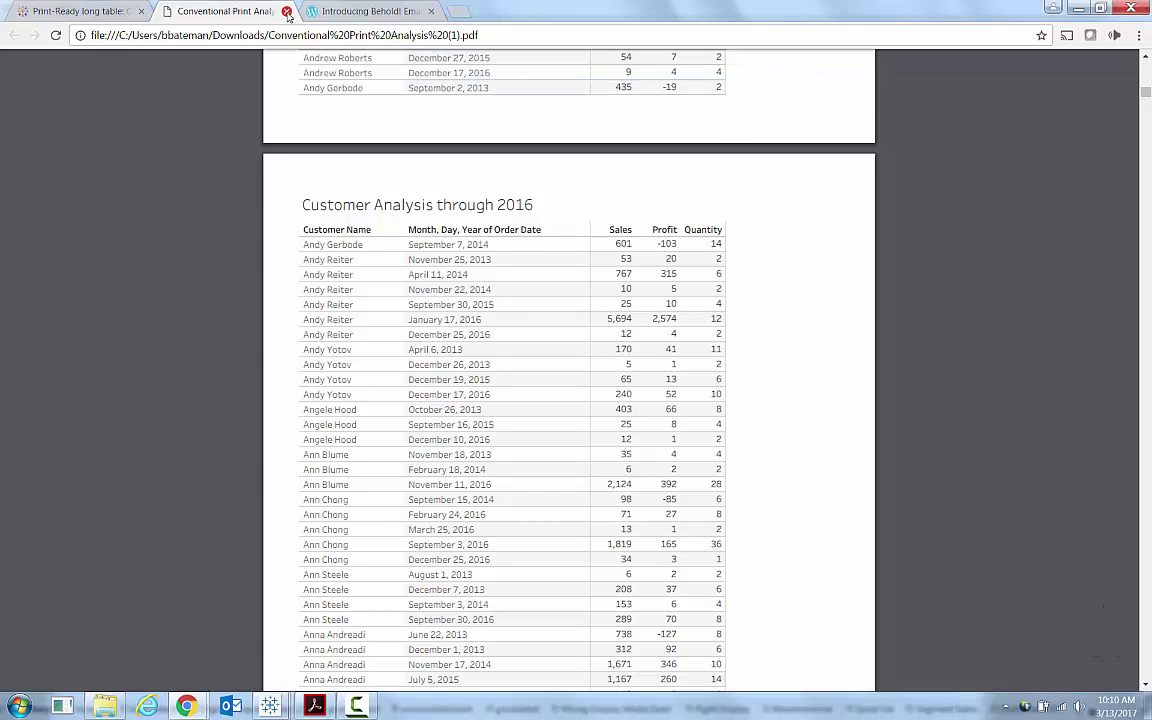
pyautogui.click(287, 11)
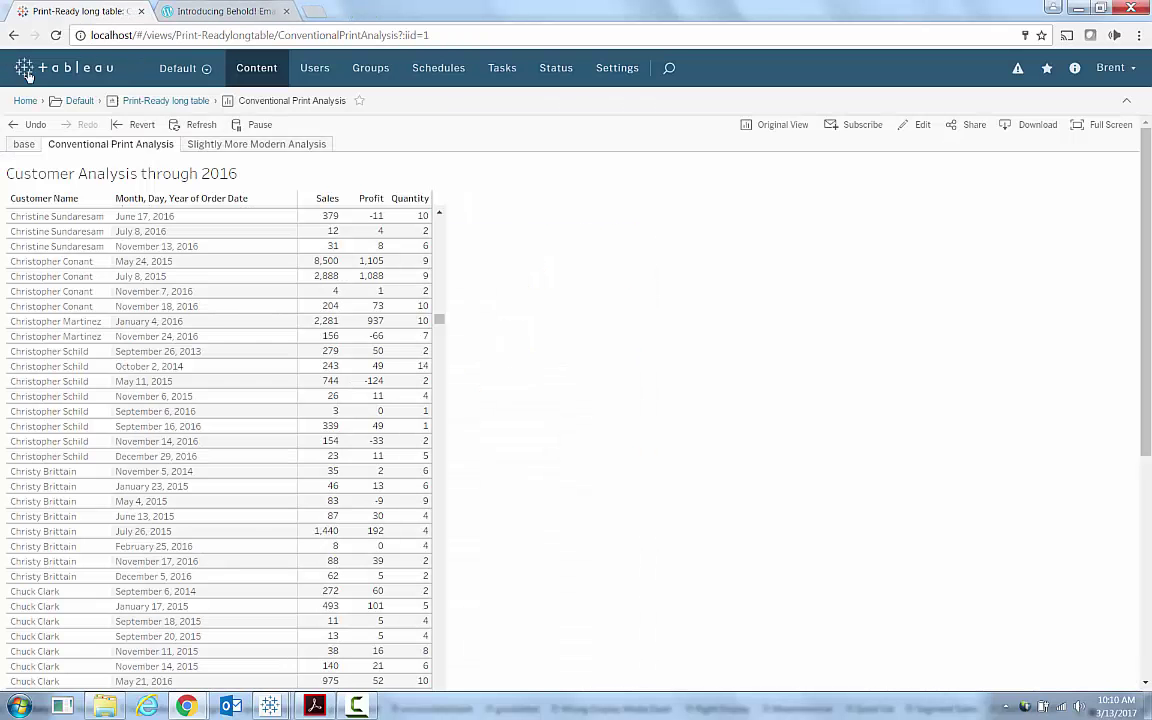
# Step: Return to the Print-Ready long table workbook and open the Slightly More Modern Analysis view
pyautogui.click(147, 101)
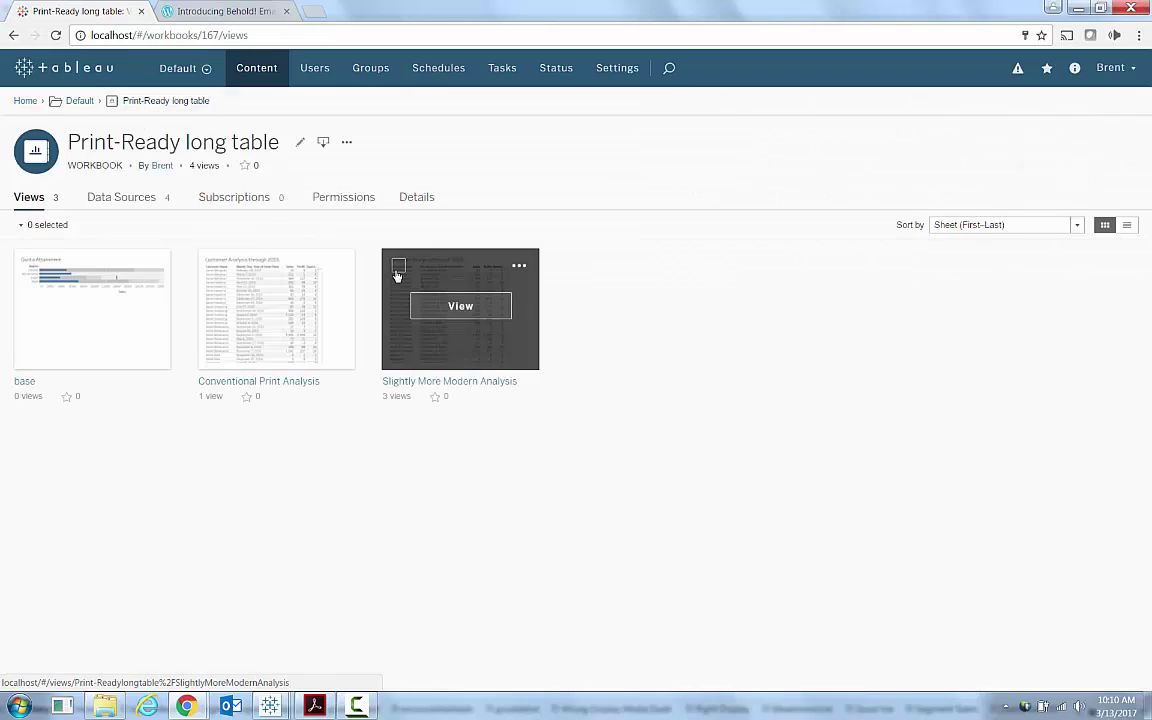
pyautogui.click(448, 308)
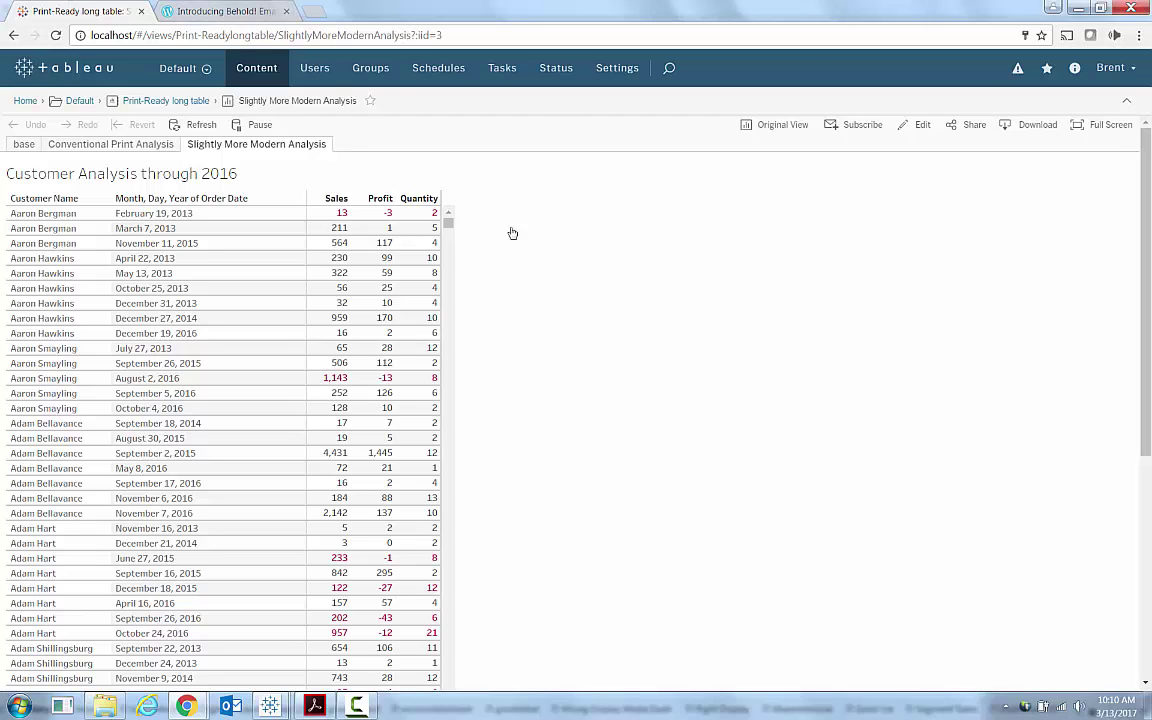
# Step: Read the Behold! Emailer post down to Watermarking and Testing, then select its URL
pyautogui.click(236, 10)
pyautogui.scroll(20, 701, 416)
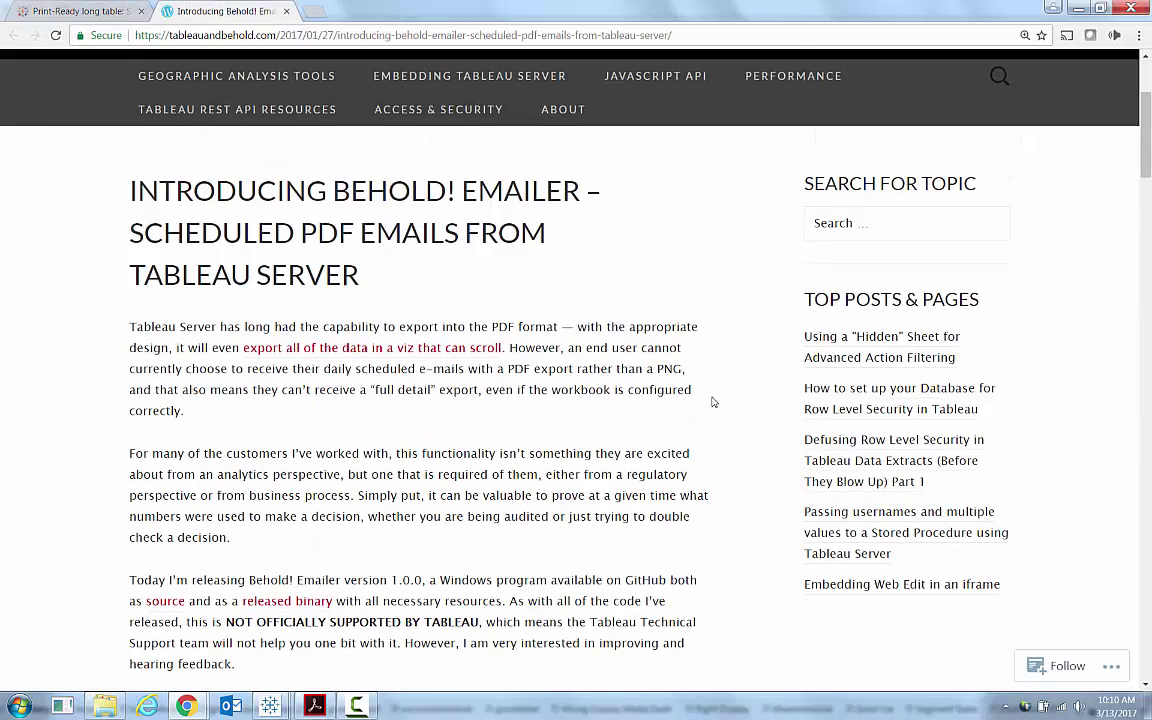
pyautogui.scroll(3, 712, 401)
pyautogui.scroll(-3, 664, 516)
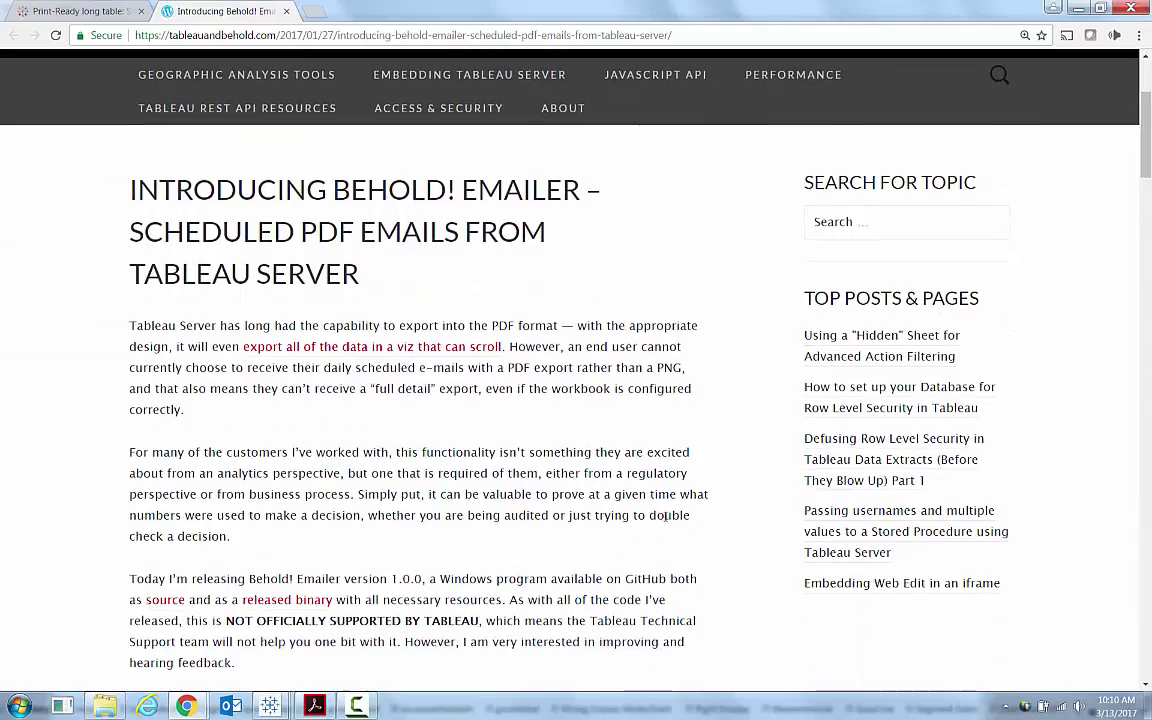
pyautogui.scroll(-5, 664, 525)
pyautogui.scroll(-2, 664, 532)
pyautogui.scroll(-1, 667, 533)
pyautogui.scroll(-2, 667, 532)
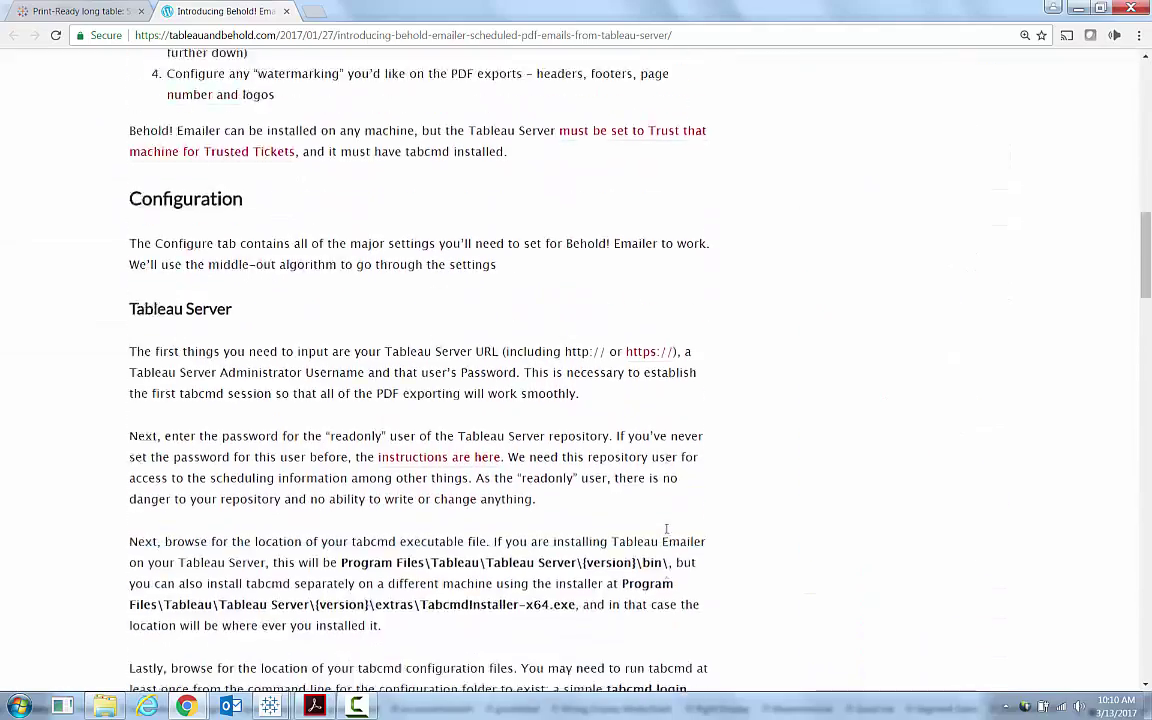
pyautogui.scroll(-2, 663, 527)
pyautogui.scroll(-1, 649, 561)
pyautogui.scroll(-1, 649, 561)
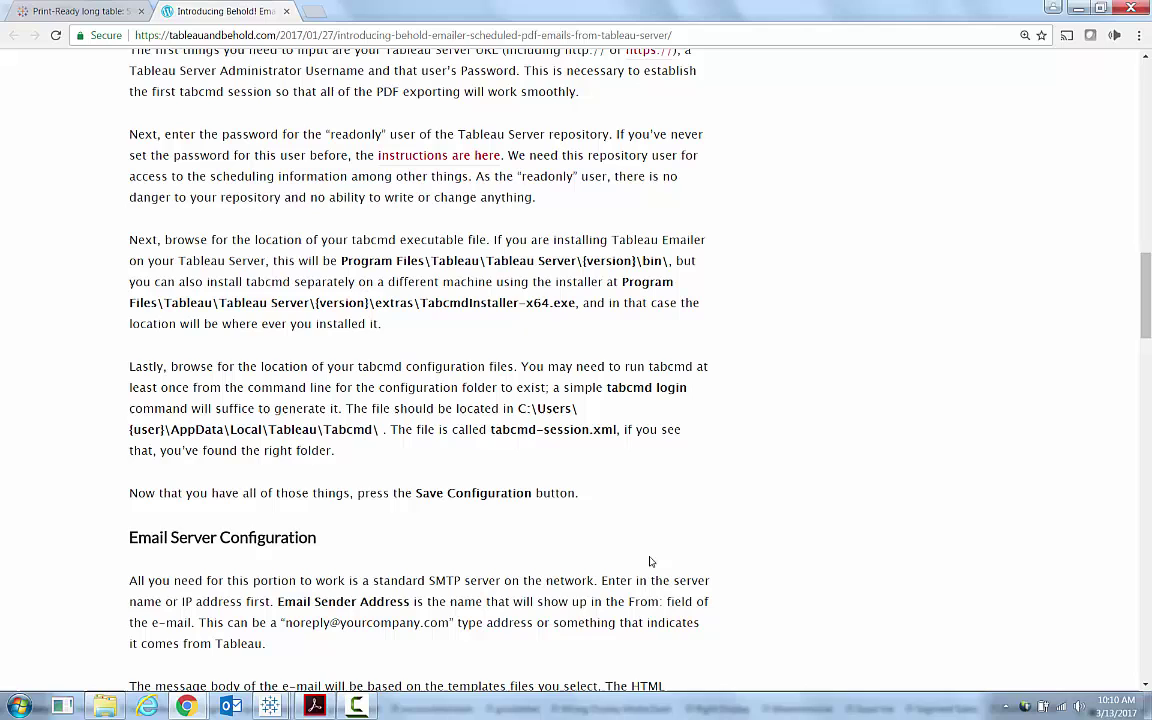
pyautogui.scroll(-5, 650, 573)
pyautogui.scroll(-2, 650, 573)
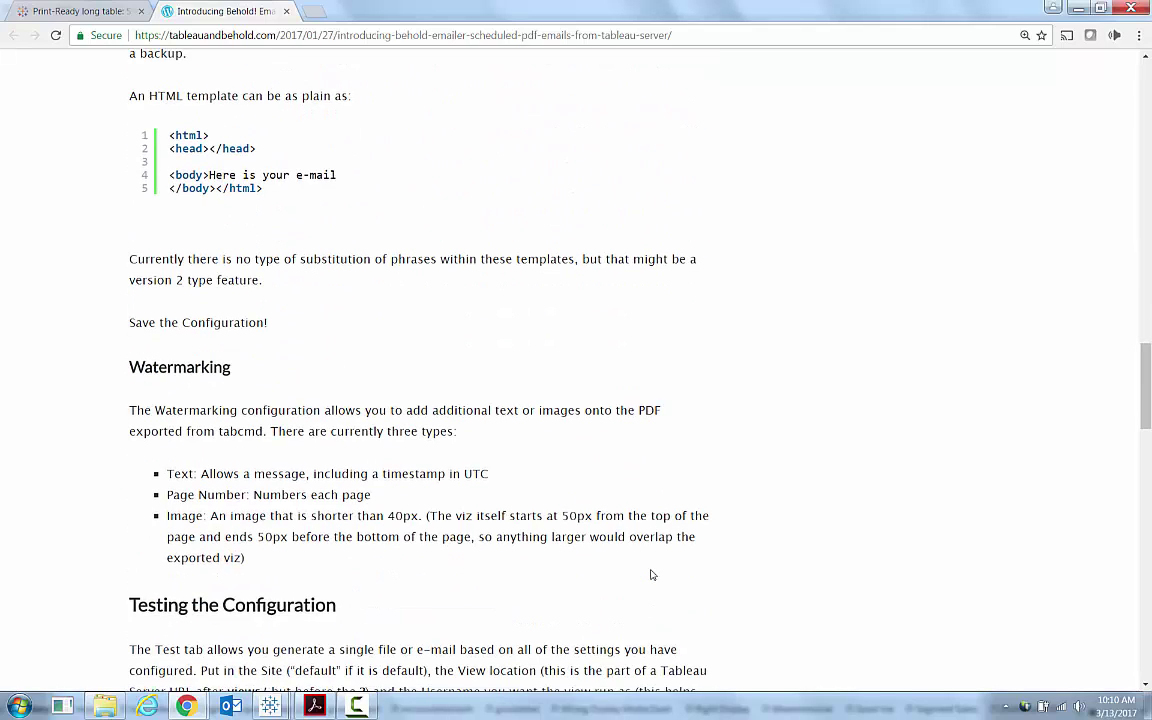
pyautogui.scroll(-1, 580, 530)
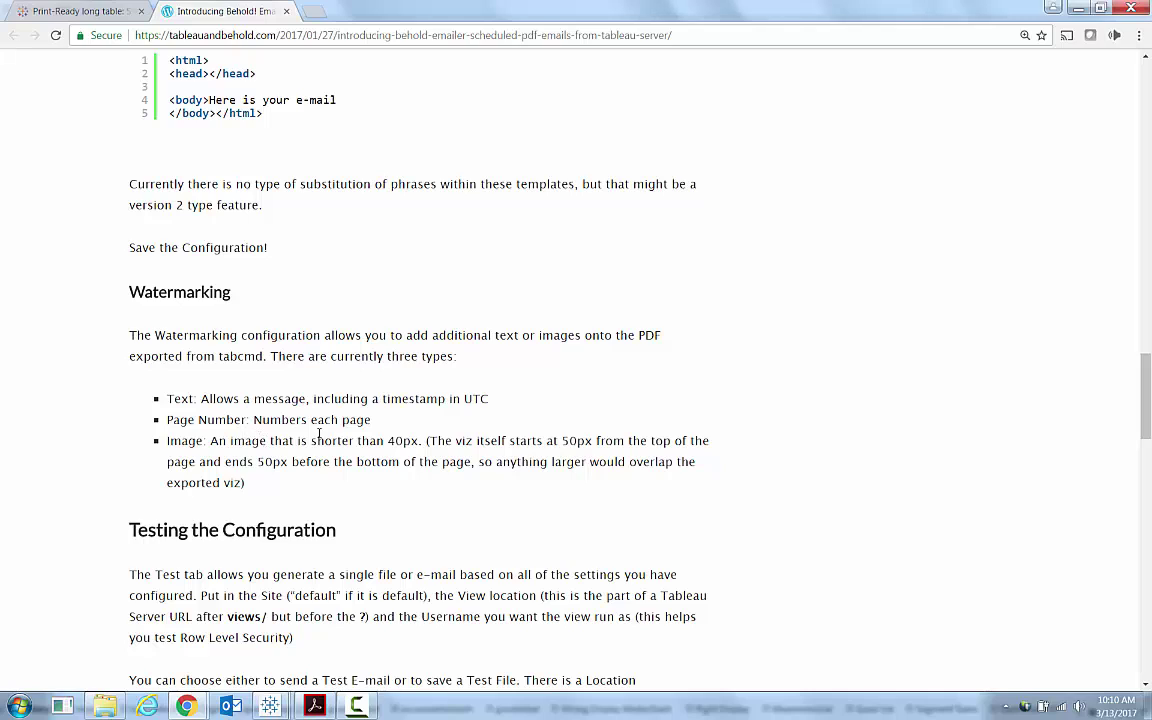
pyautogui.click(706, 36)
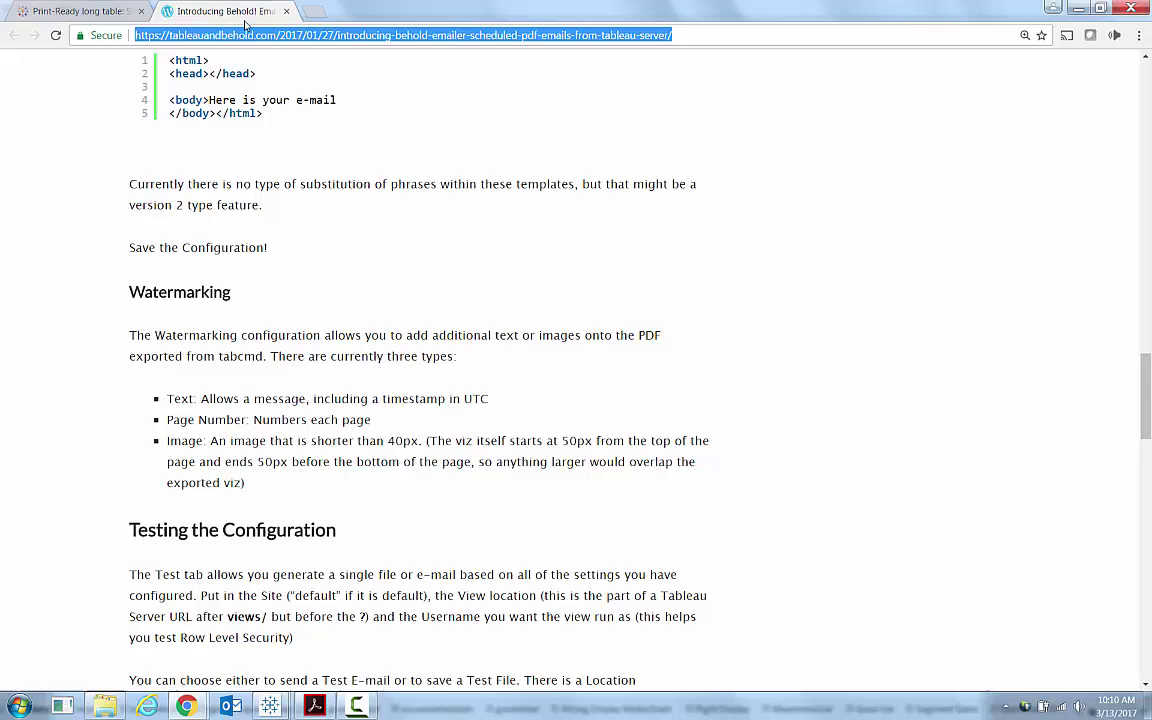
# Step: Bring forward the Chrome window with the Tableau Conference PayScale PDF reporting video
pyautogui.click(186, 706)
pyautogui.click(149, 573)
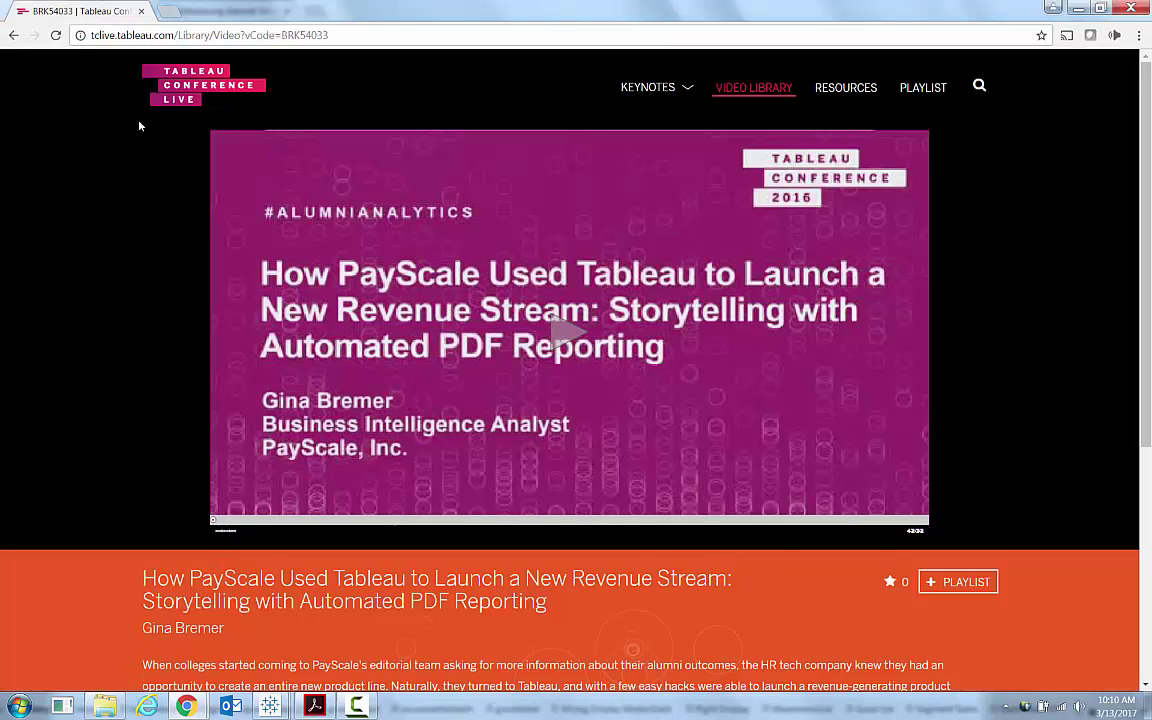